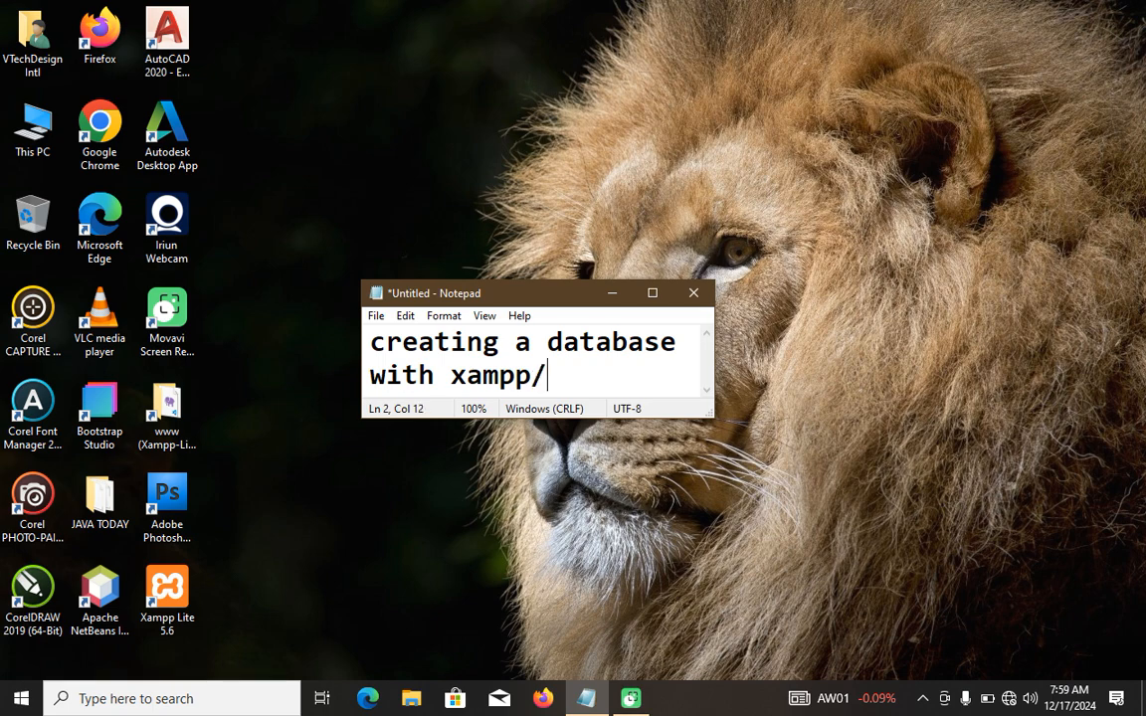
Complete the note's text so that it reads "creating a database with xampp/xampplite".
{"action": "key", "text": "BackSpace"}
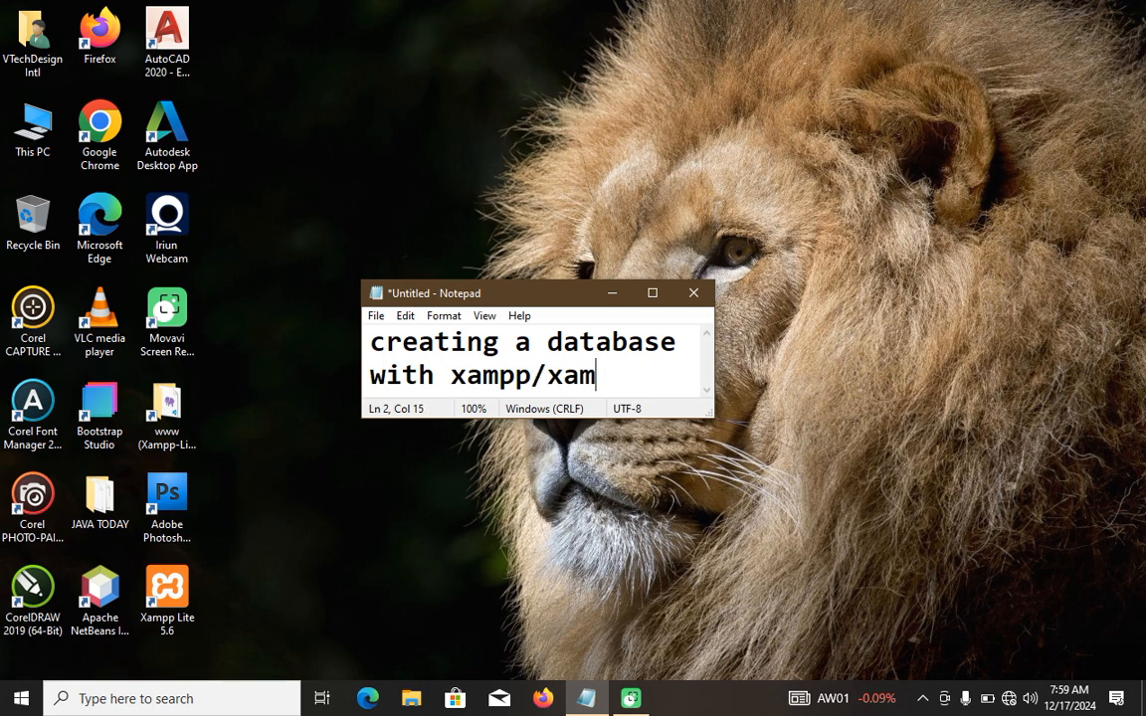
{"action": "type", "text": "pplite"}
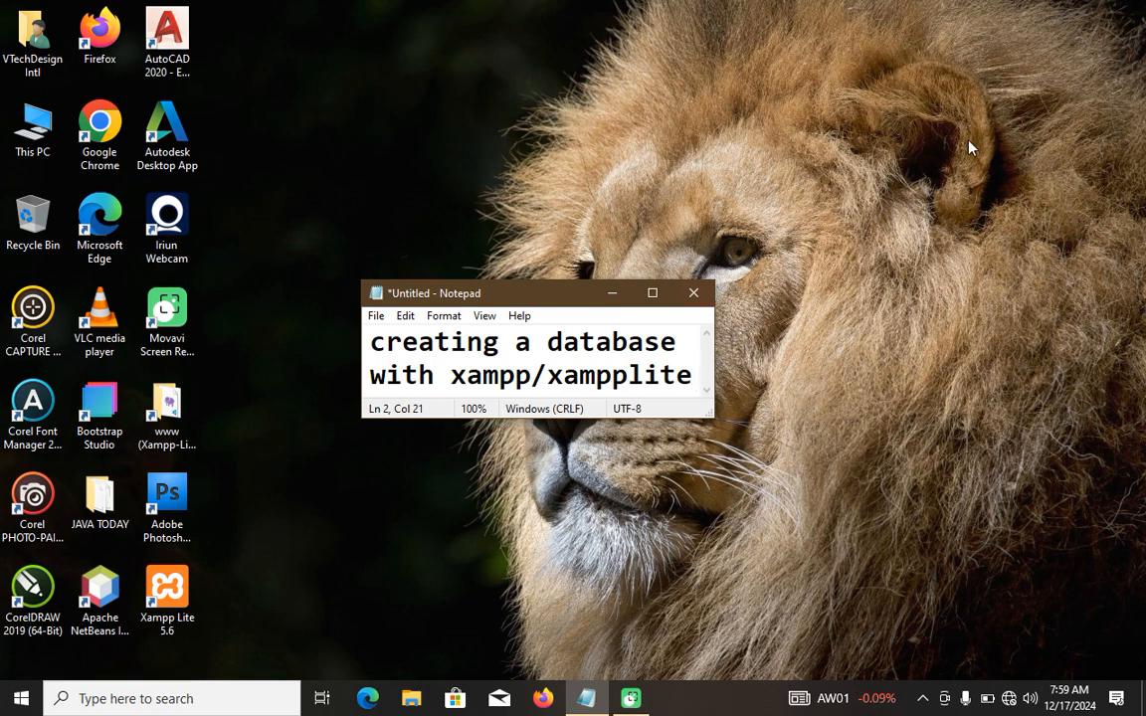
Switch to the XAMPP Lite Control Panel and open phpMyAdmin from the MySQL admin page.
{"action": "double_click", "coordinate": [176, 601]}
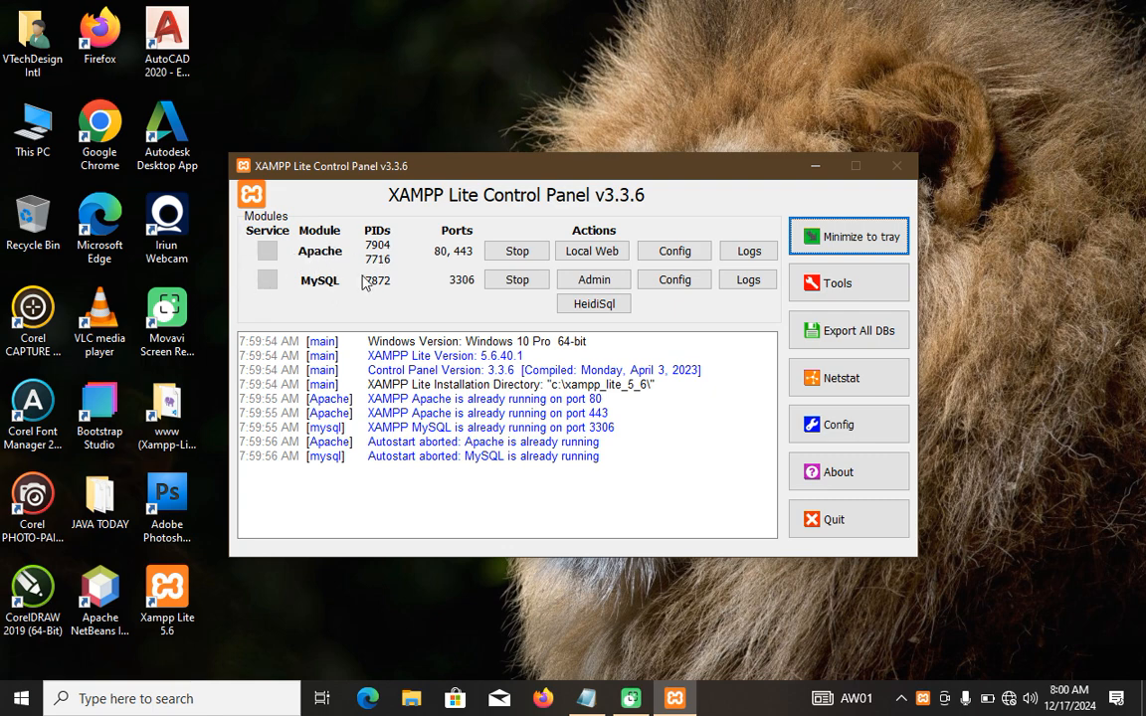
{"action": "left_click", "coordinate": [595, 281]}
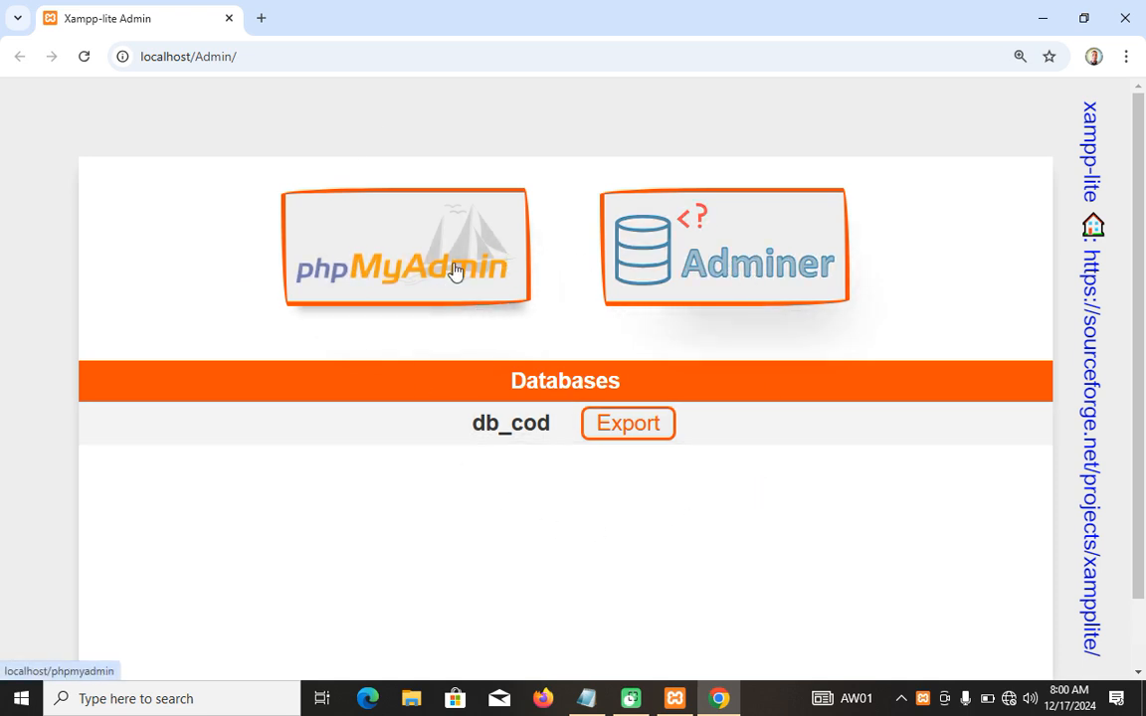
{"action": "left_click", "coordinate": [403, 270]}
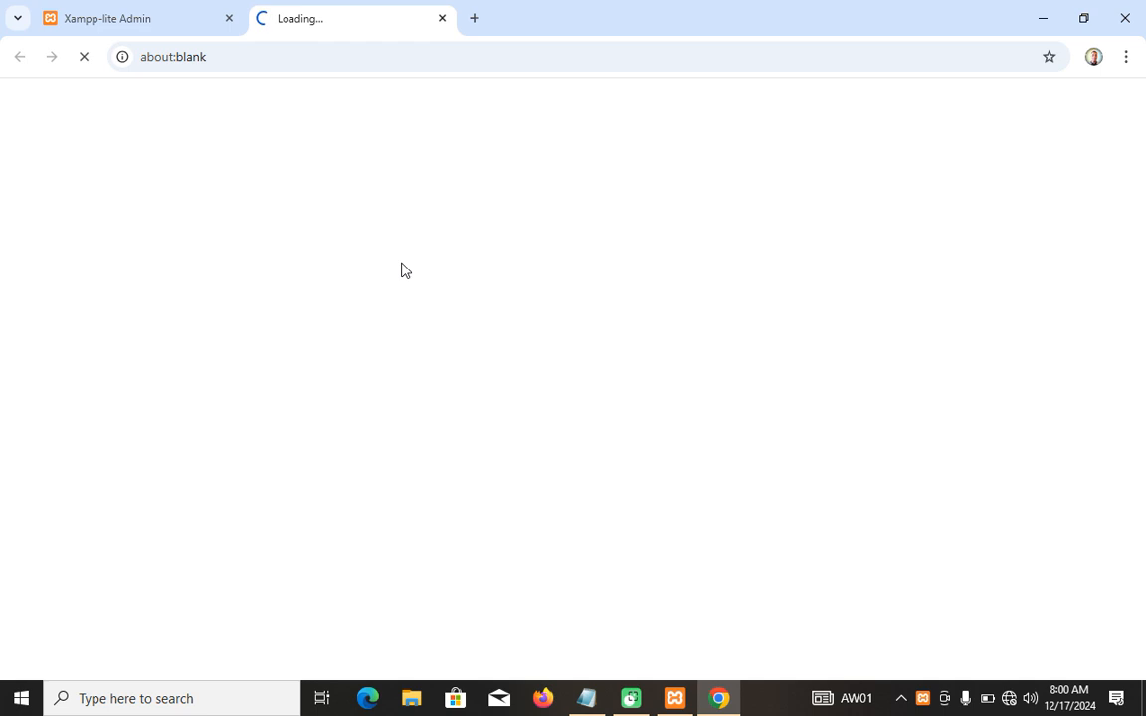
{"action": "left_click", "coordinate": [675, 699]}
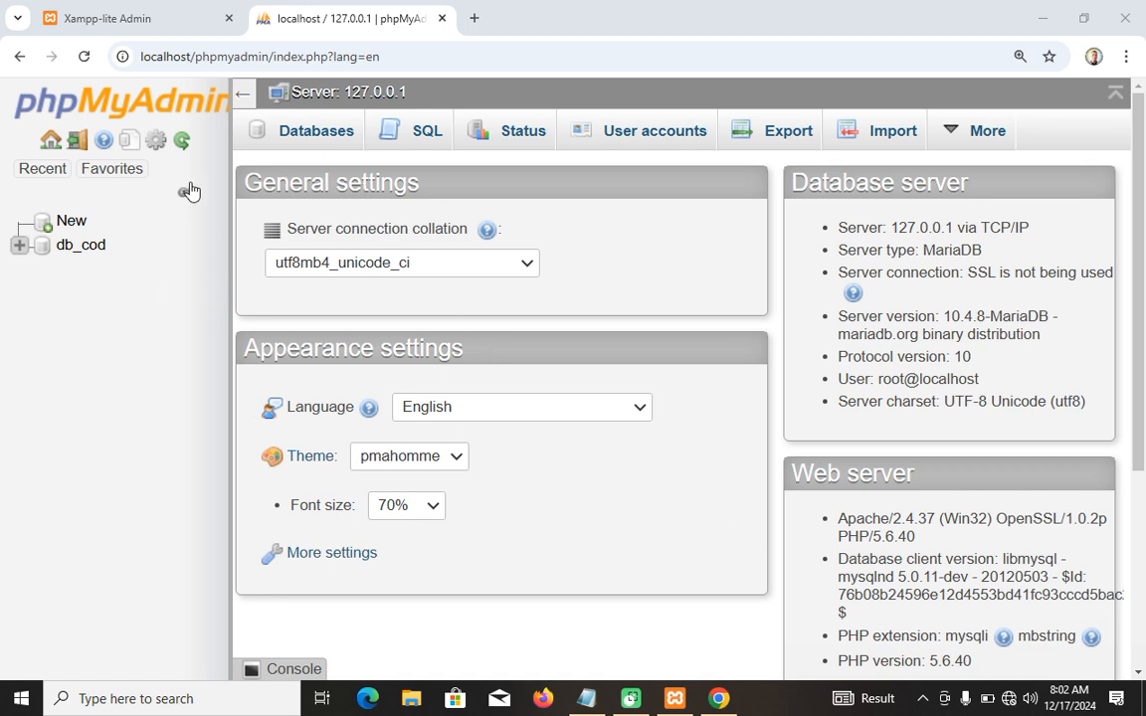
Create a new database named demo_db with the utf8_unicode_ci collation.
{"action": "left_click_drag", "start_coordinate": [233, 140], "coordinate": [266, 159]}
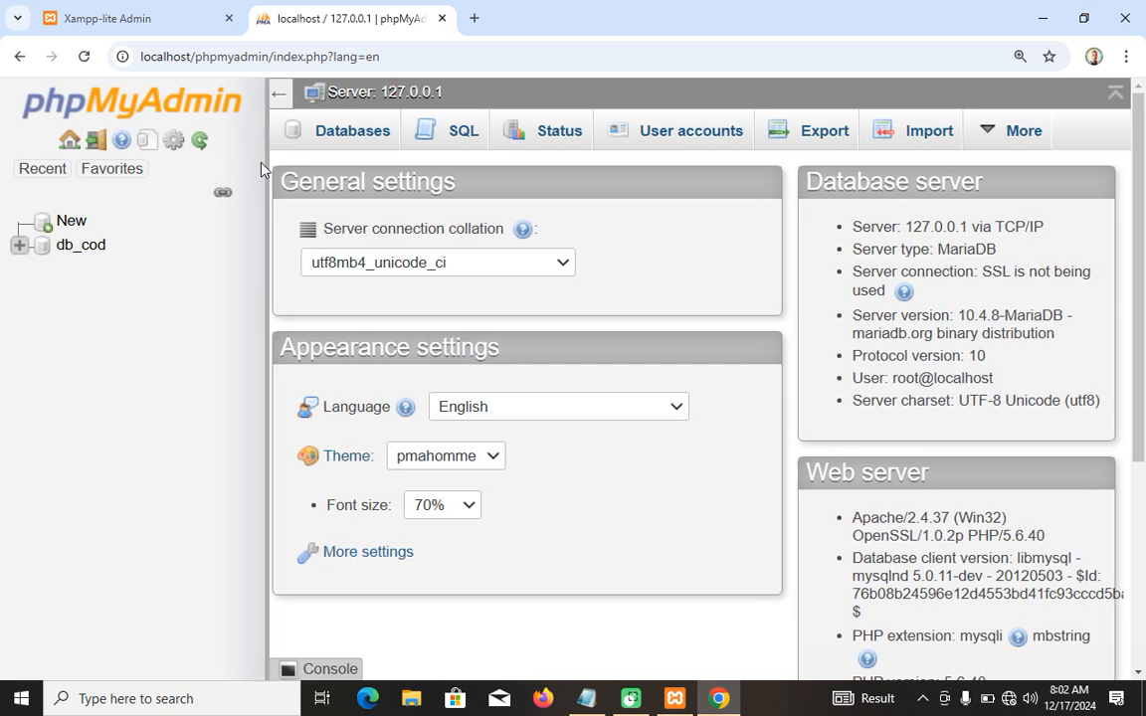
{"action": "left_click", "coordinate": [74, 229]}
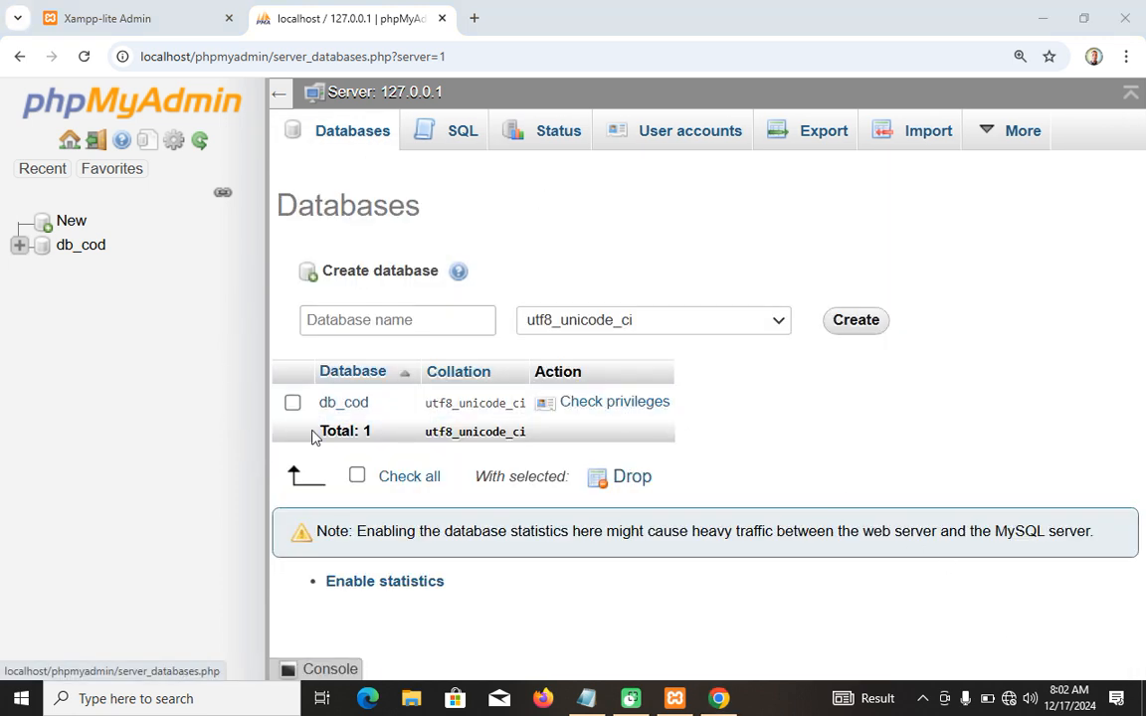
{"action": "left_click", "coordinate": [388, 320]}
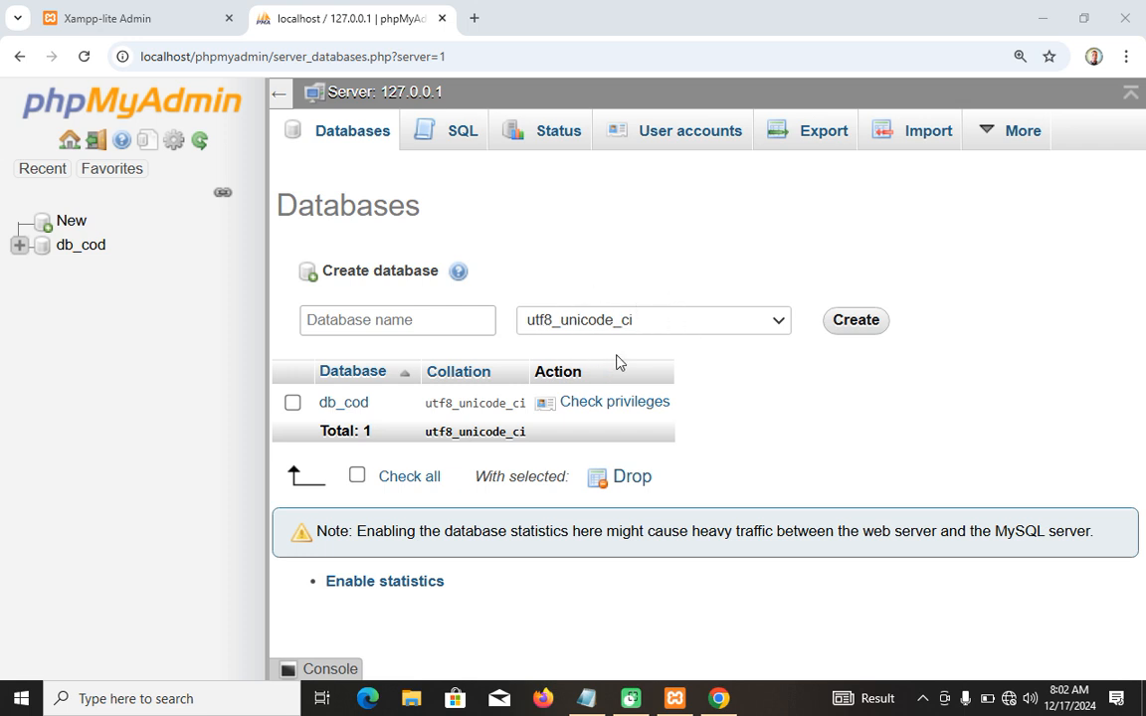
{"action": "left_click", "coordinate": [365, 323]}
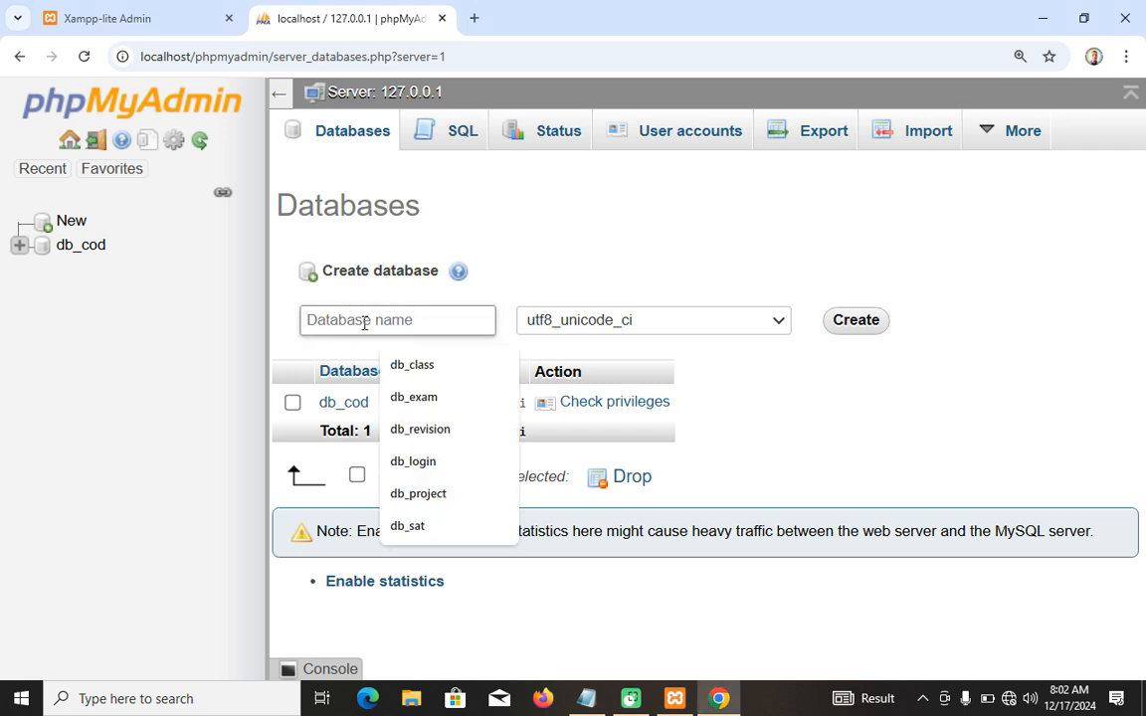
{"action": "type", "text": "demo"}
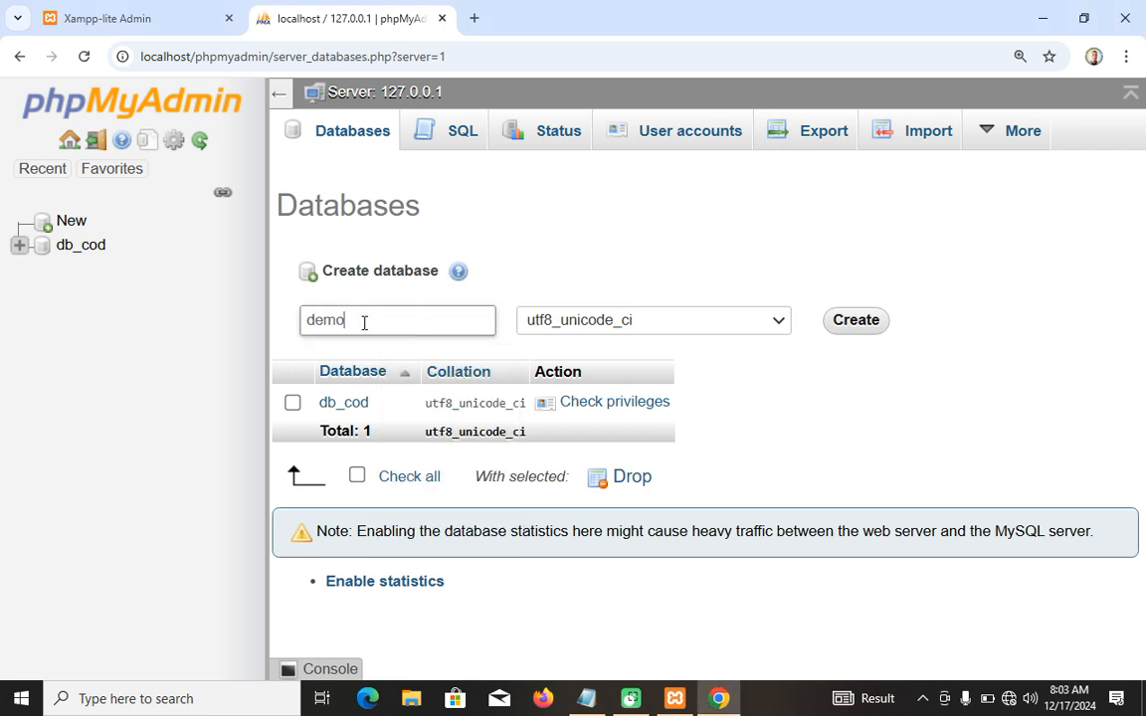
{"action": "type", "text": "_db"}
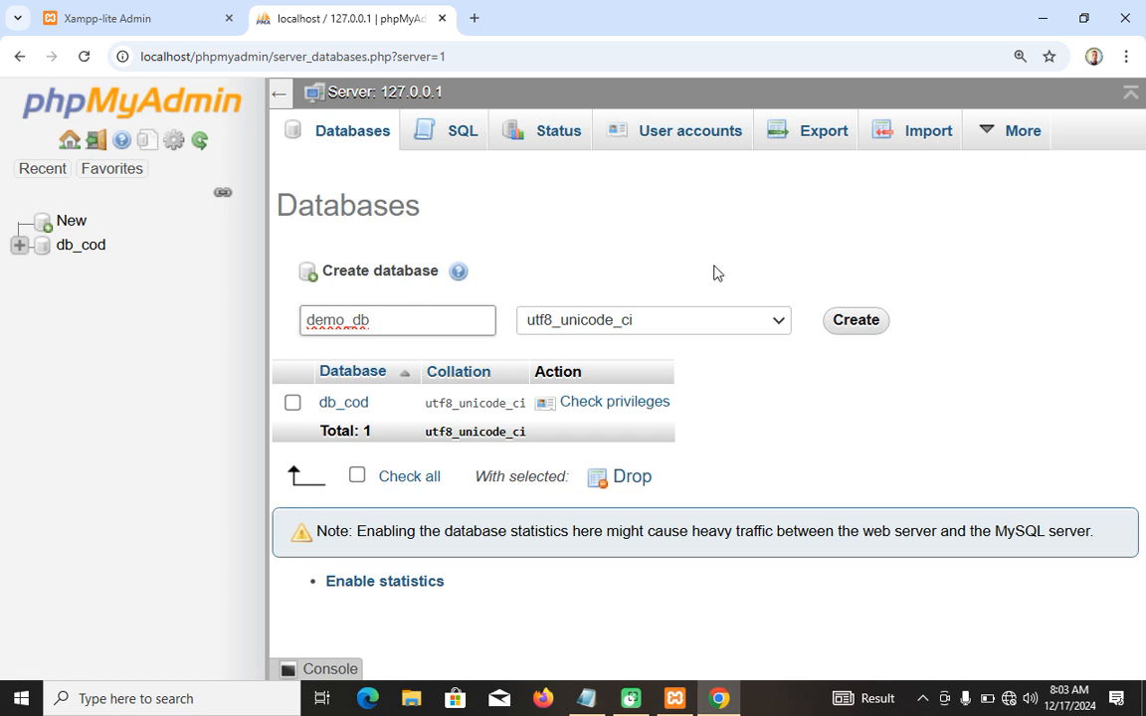
{"action": "left_click", "coordinate": [847, 332]}
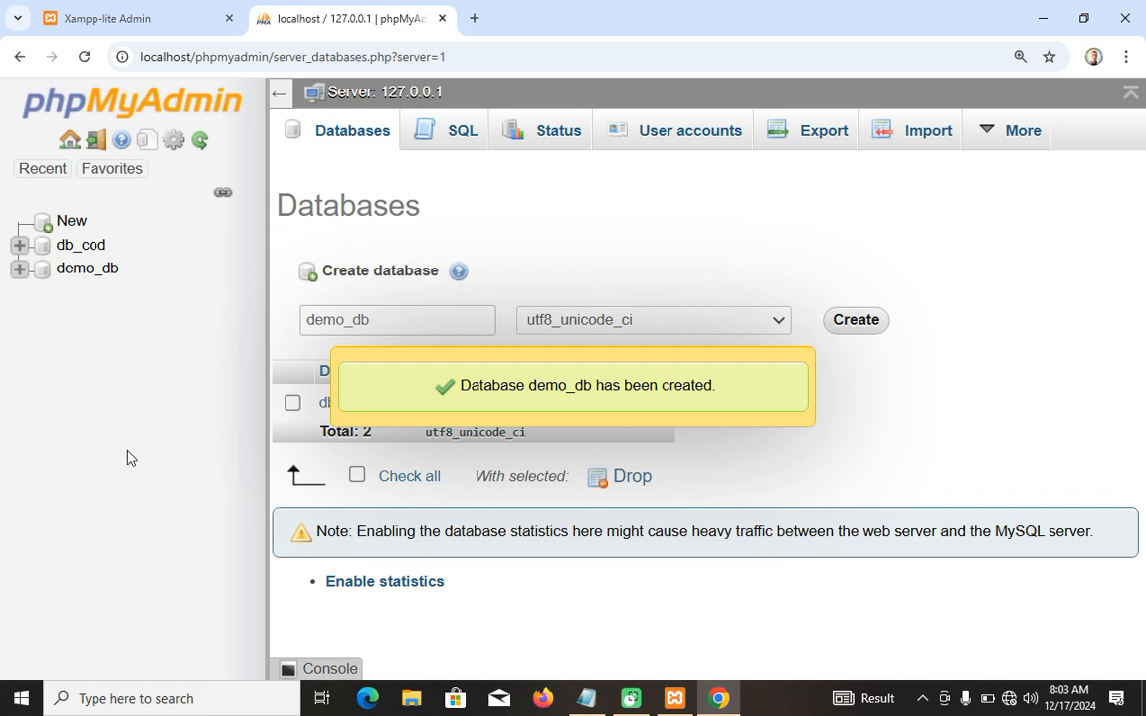
Start a new four-column table named demo_tb in the demo_db database.
{"action": "left_click", "coordinate": [85, 270]}
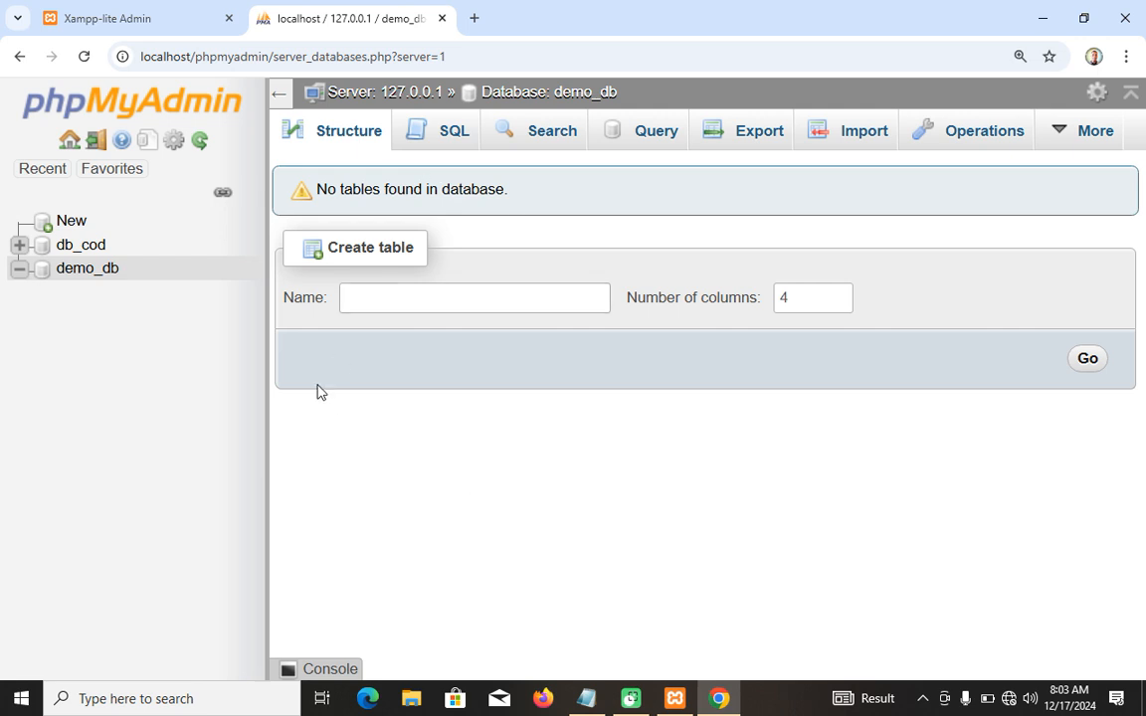
{"action": "left_click", "coordinate": [397, 299]}
{"action": "type", "text": "demo"}
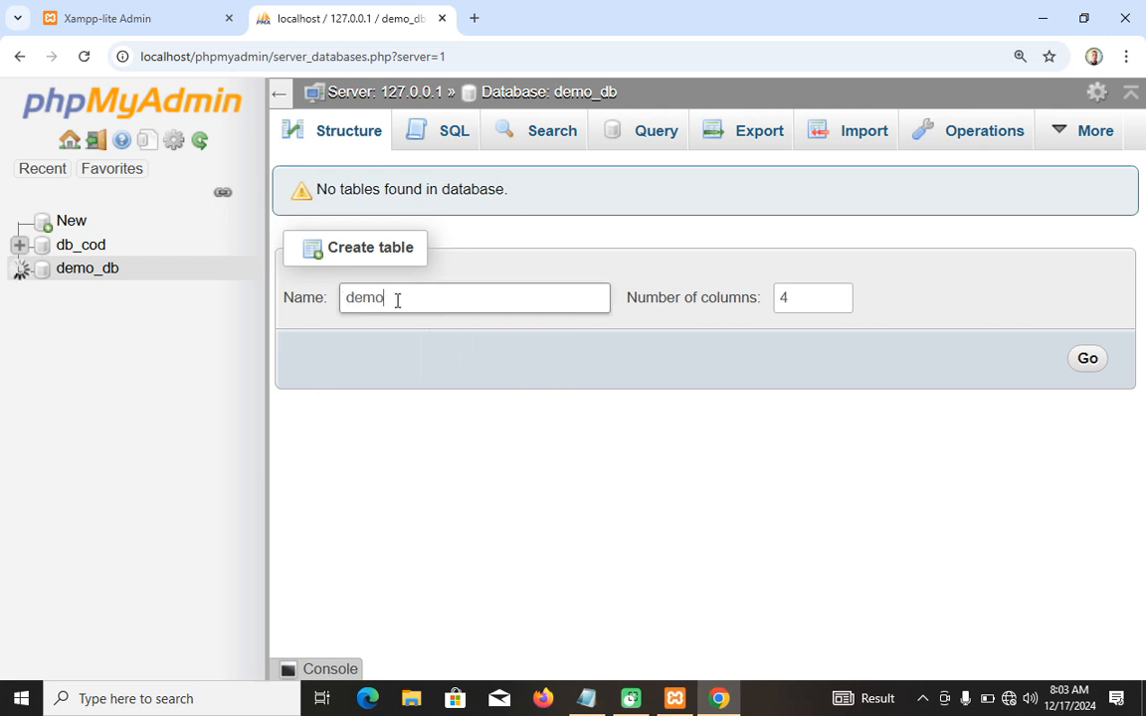
{"action": "type", "text": "_tb"}
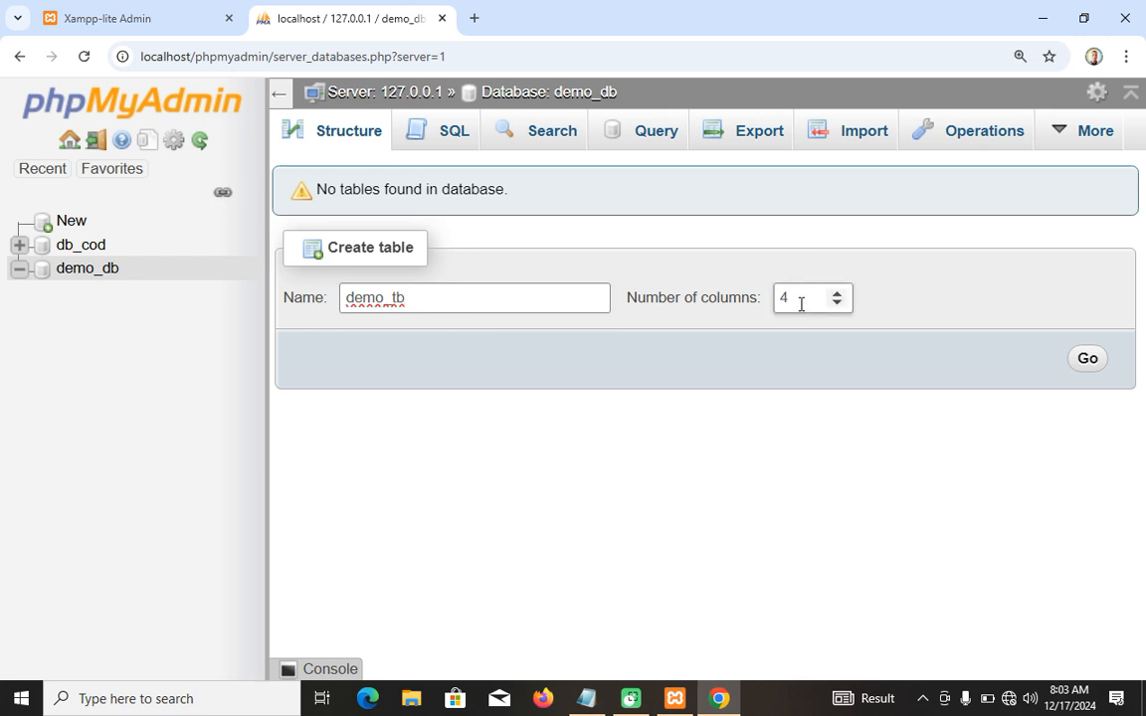
{"action": "left_click", "coordinate": [1090, 363]}
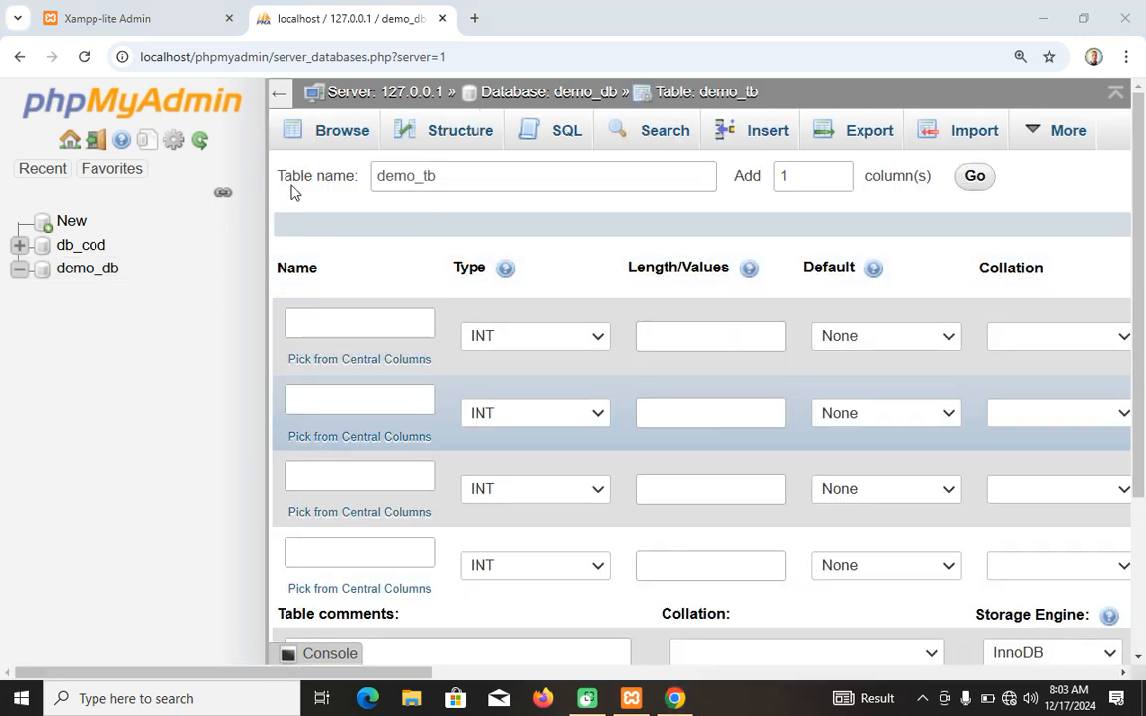
Name the first column ID and make it an auto-increment primary key.
{"action": "left_click", "coordinate": [256, 94]}
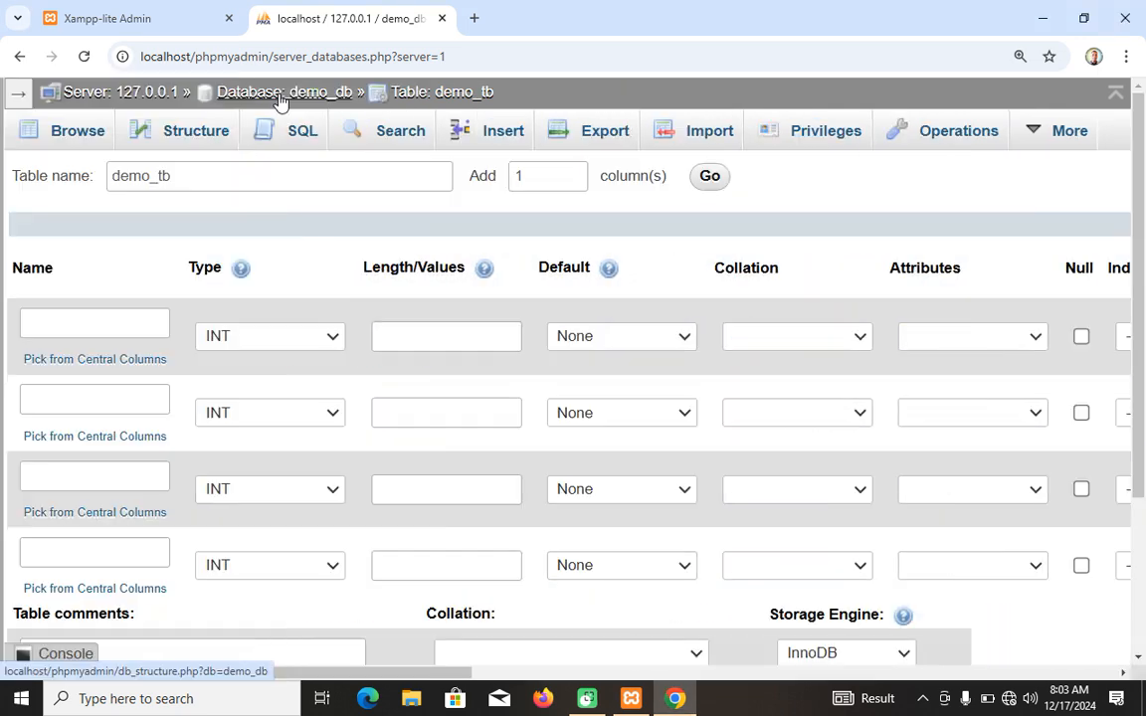
{"action": "left_click", "coordinate": [126, 325]}
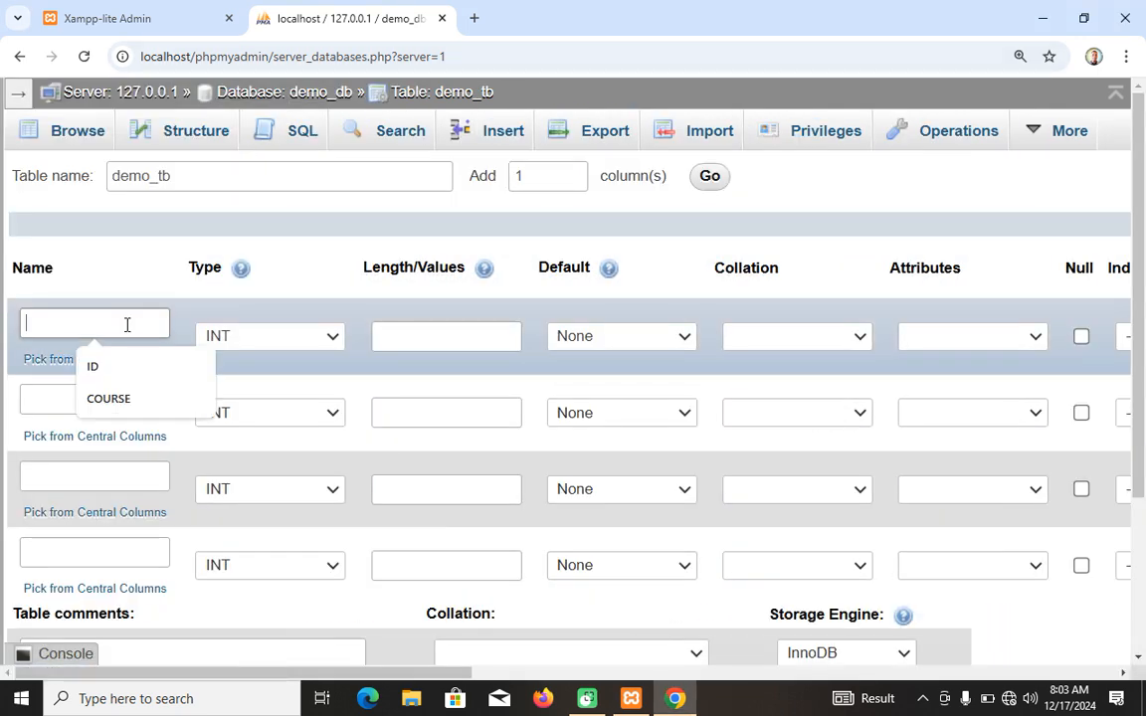
{"action": "left_click", "coordinate": [97, 372]}
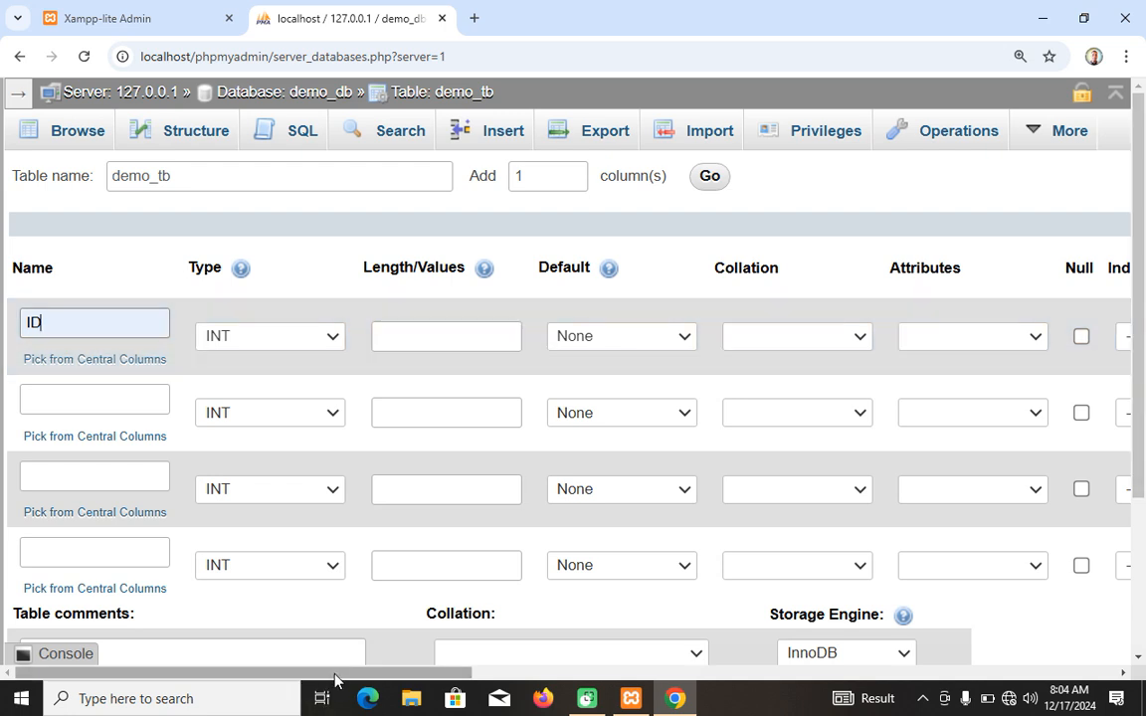
{"action": "left_click_drag", "start_coordinate": [338, 673], "coordinate": [637, 659]}
{"action": "left_click", "coordinate": [670, 337]}
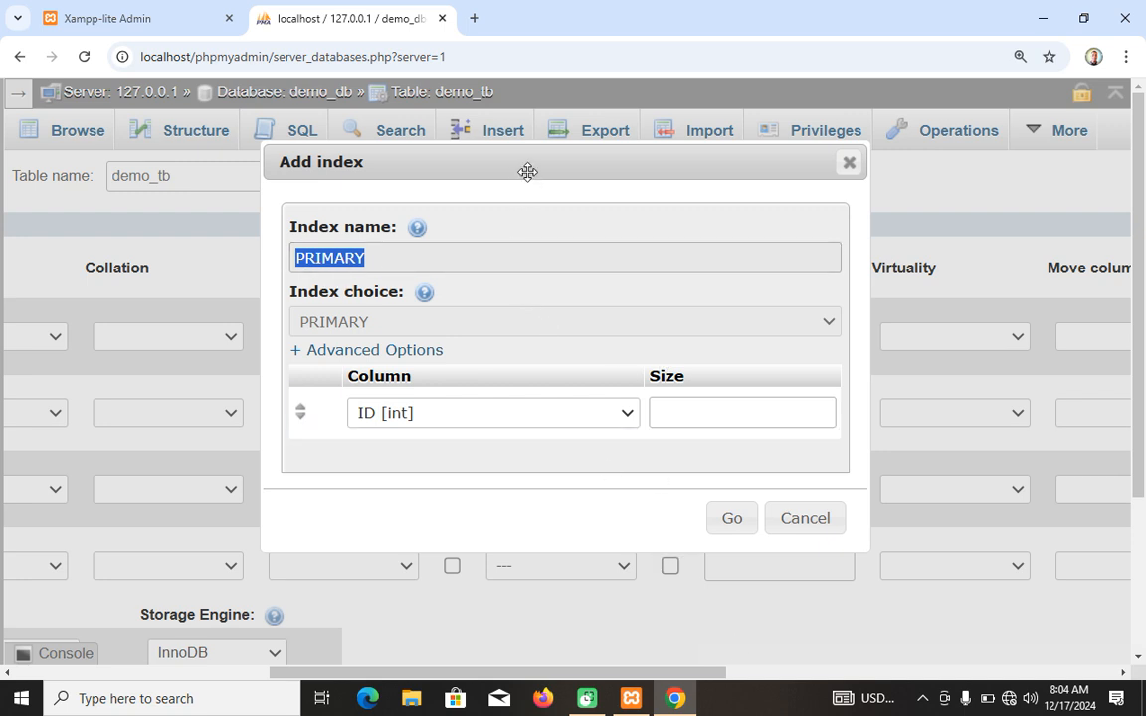
{"action": "left_click_drag", "start_coordinate": [527, 170], "coordinate": [408, 94]}
{"action": "left_click", "coordinate": [610, 460]}
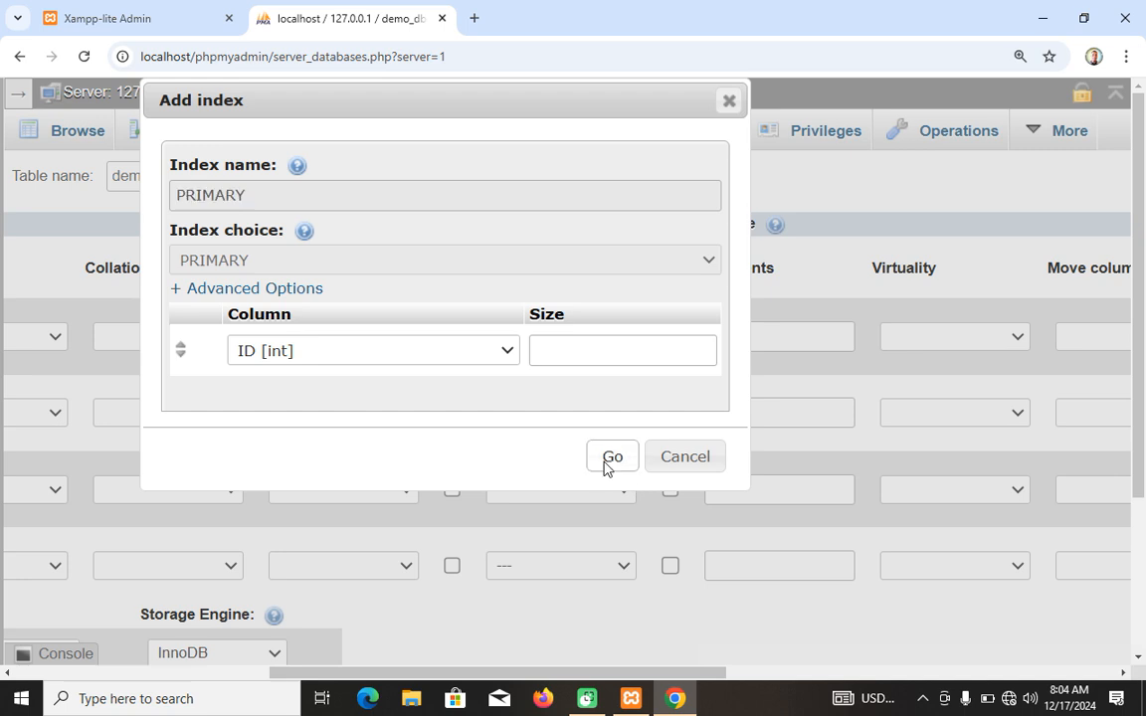
Name the second column FULLNAME and set its type to VARCHAR with a length of 225.
{"action": "left_click_drag", "start_coordinate": [428, 677], "coordinate": [62, 655]}
{"action": "left_click", "coordinate": [100, 398]}
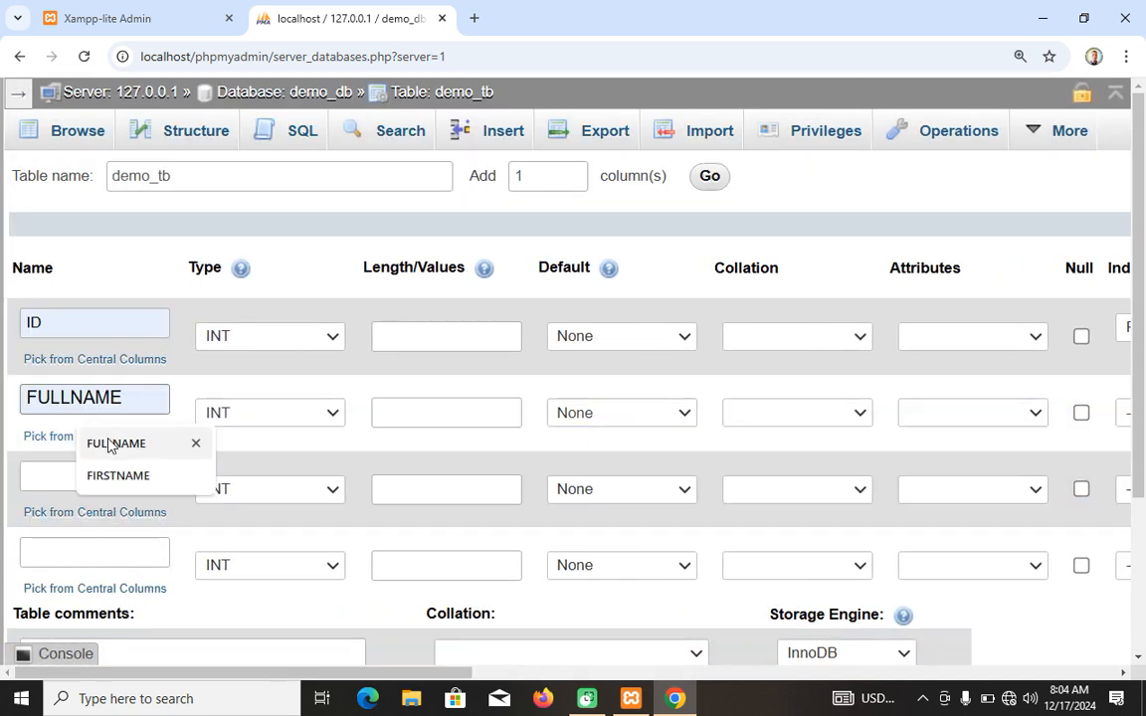
{"action": "left_click", "coordinate": [107, 442]}
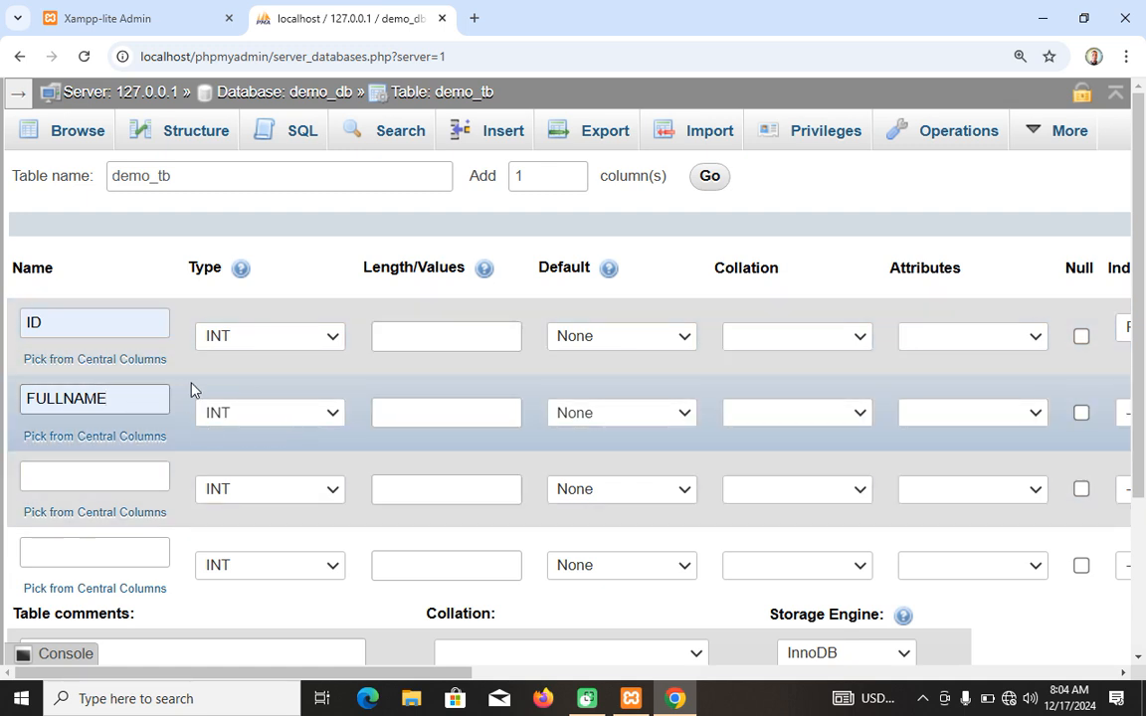
{"action": "left_click", "coordinate": [291, 416]}
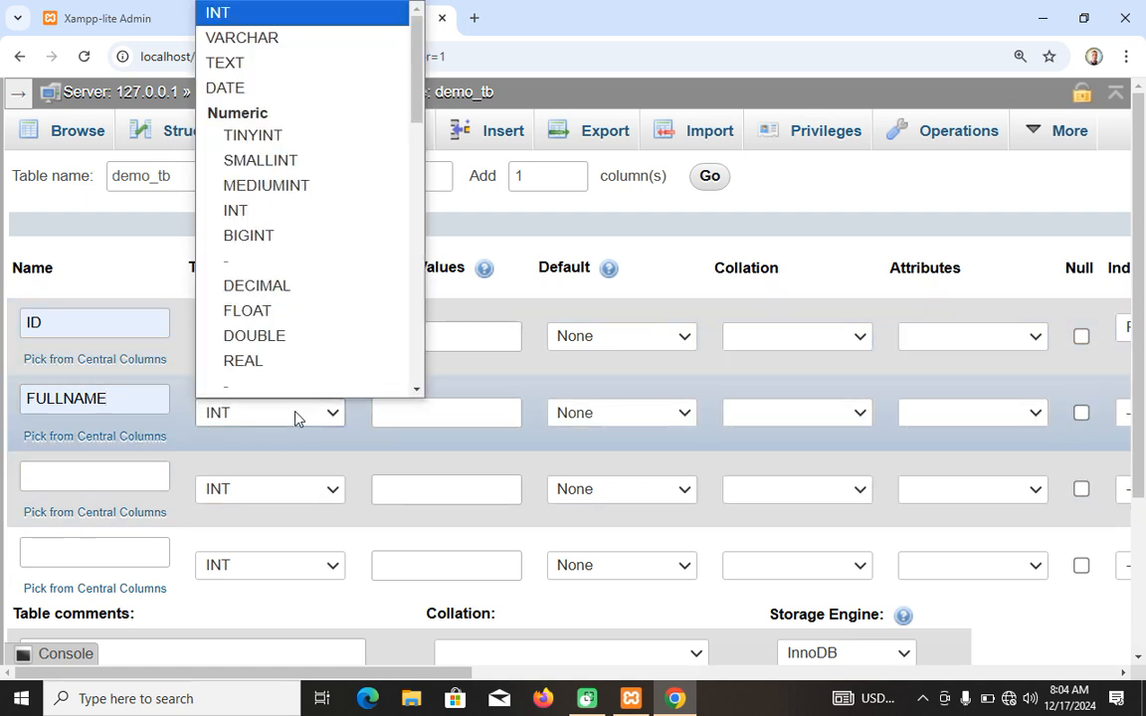
{"action": "left_click", "coordinate": [243, 38]}
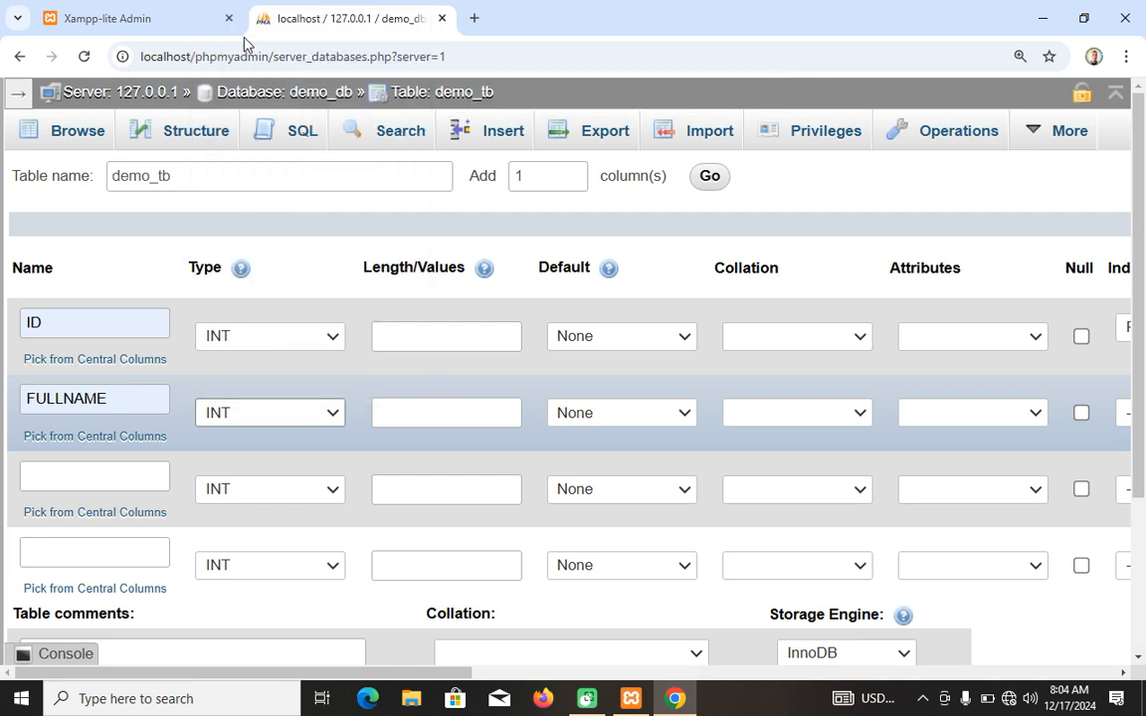
{"action": "left_click", "coordinate": [443, 416]}
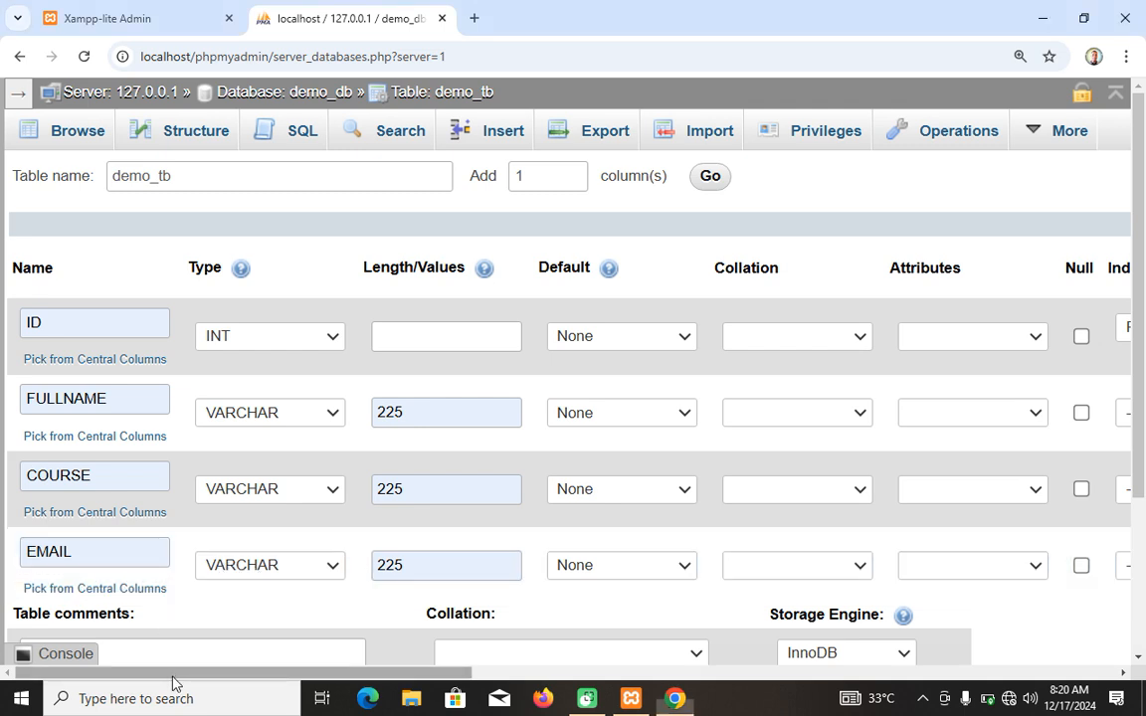
Add a UNIQUE index to the EMAIL column and save the demo_tb table.
{"action": "left_click_drag", "start_coordinate": [174, 674], "coordinate": [312, 674]}
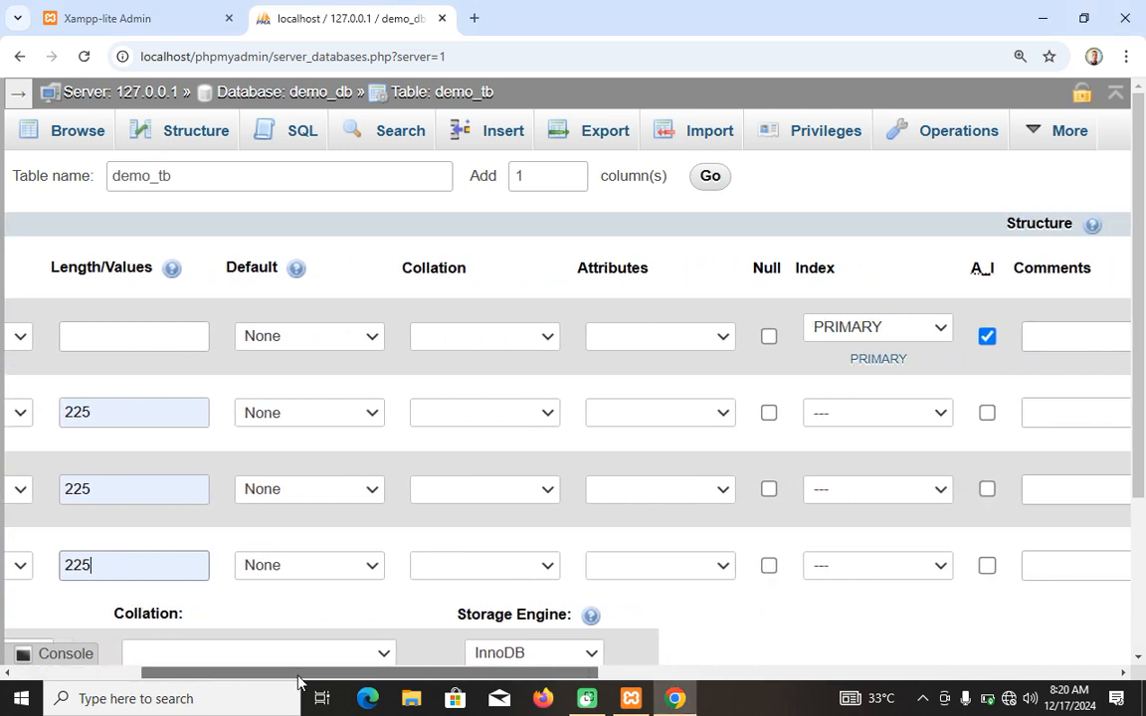
{"action": "left_click", "coordinate": [877, 566]}
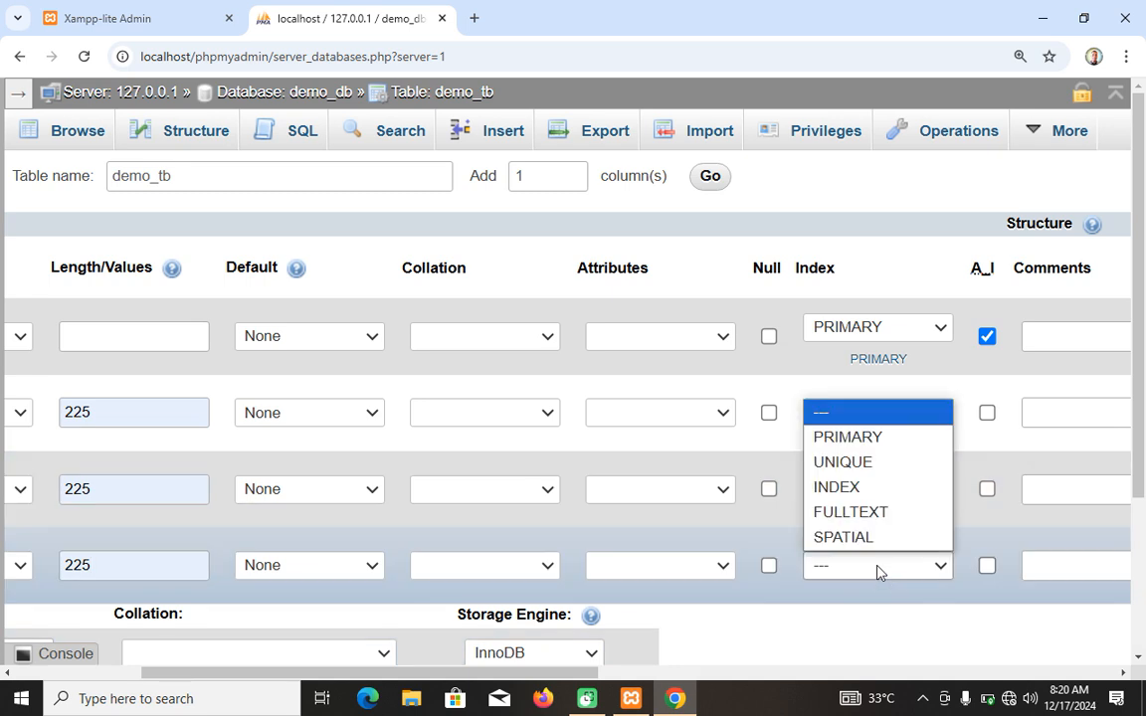
{"action": "left_click", "coordinate": [858, 464]}
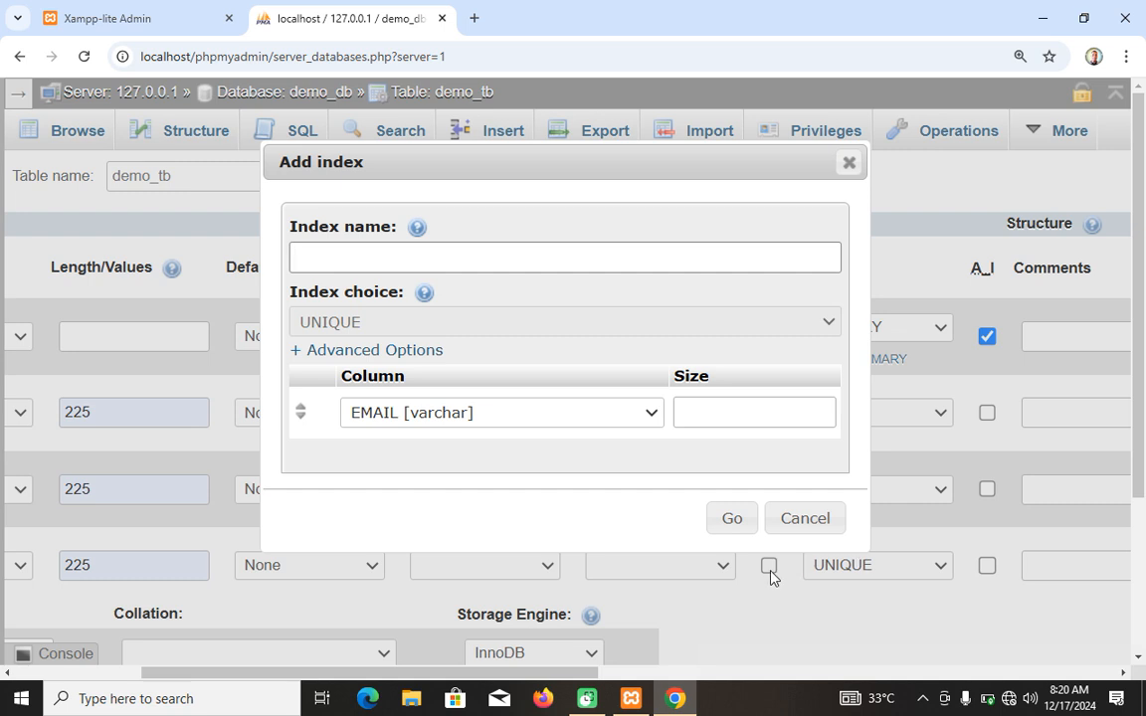
{"action": "left_click", "coordinate": [732, 518]}
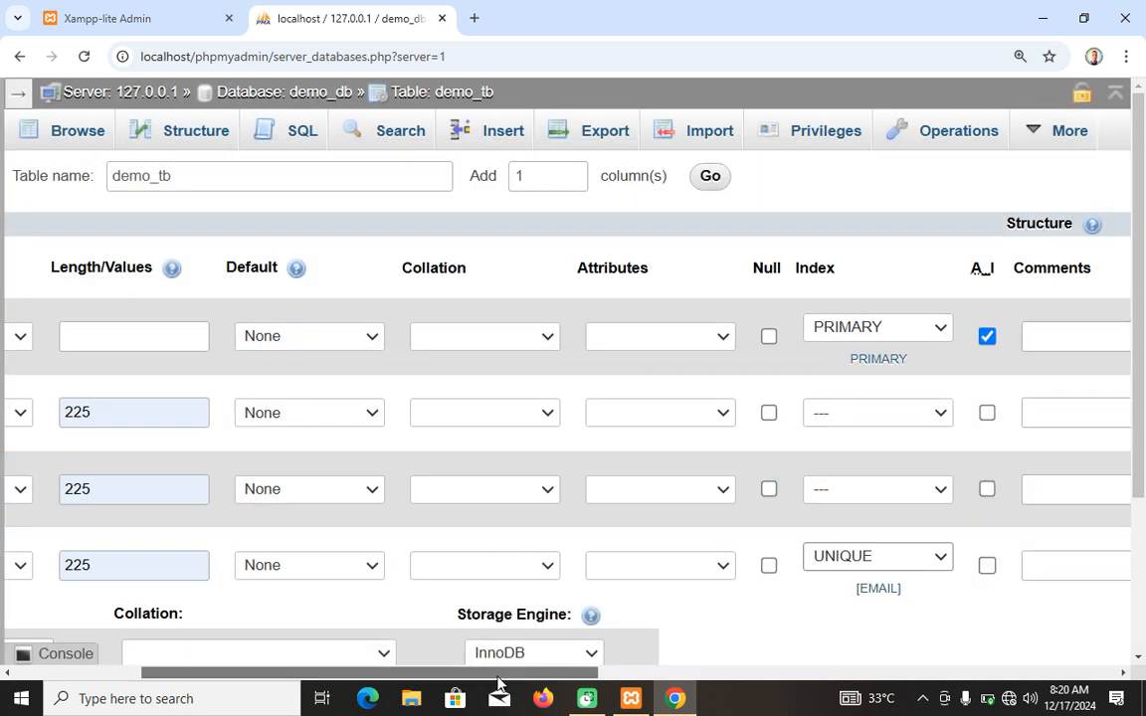
{"action": "left_click_drag", "start_coordinate": [512, 674], "coordinate": [299, 682]}
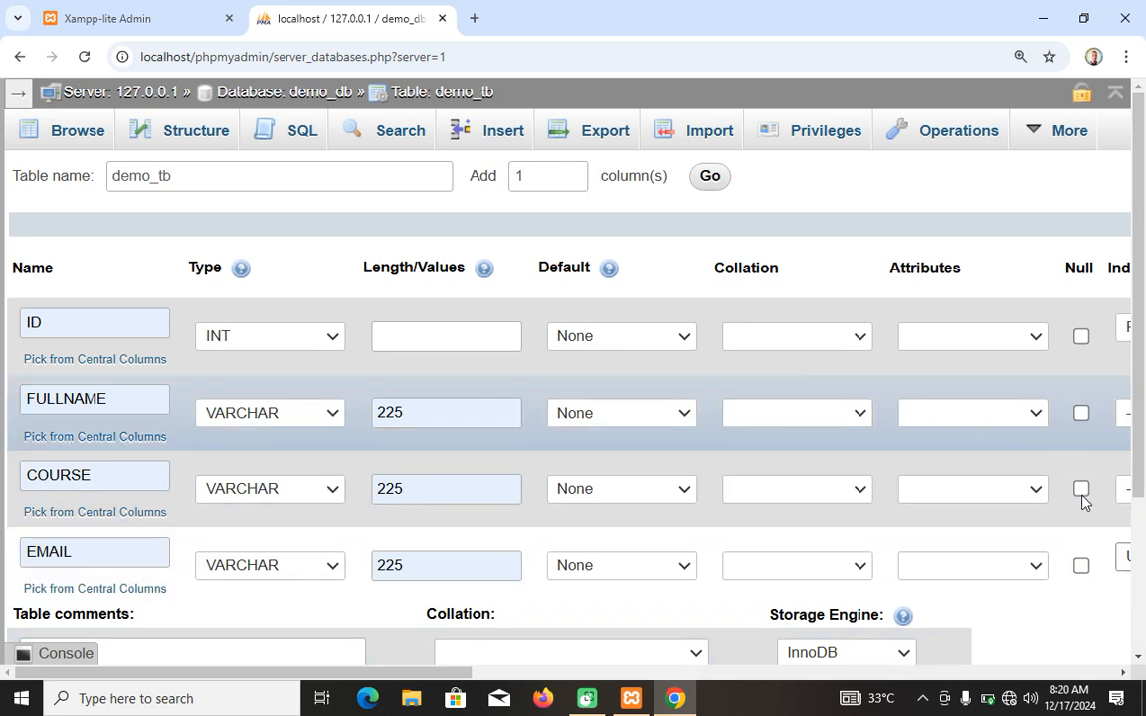
{"action": "scroll", "coordinate": [1047, 545], "scroll_direction": "down", "scroll_amount": 3}
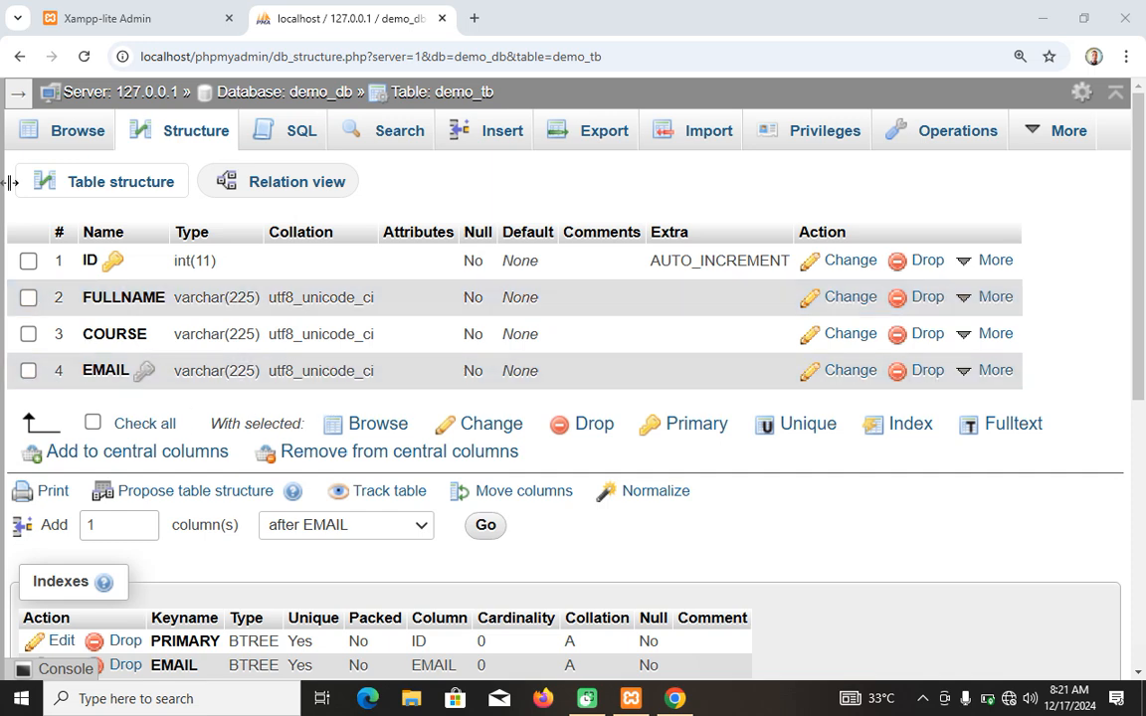
Browse the demo_tb table's contents and open its structure.
{"action": "left_click", "coordinate": [57, 136]}
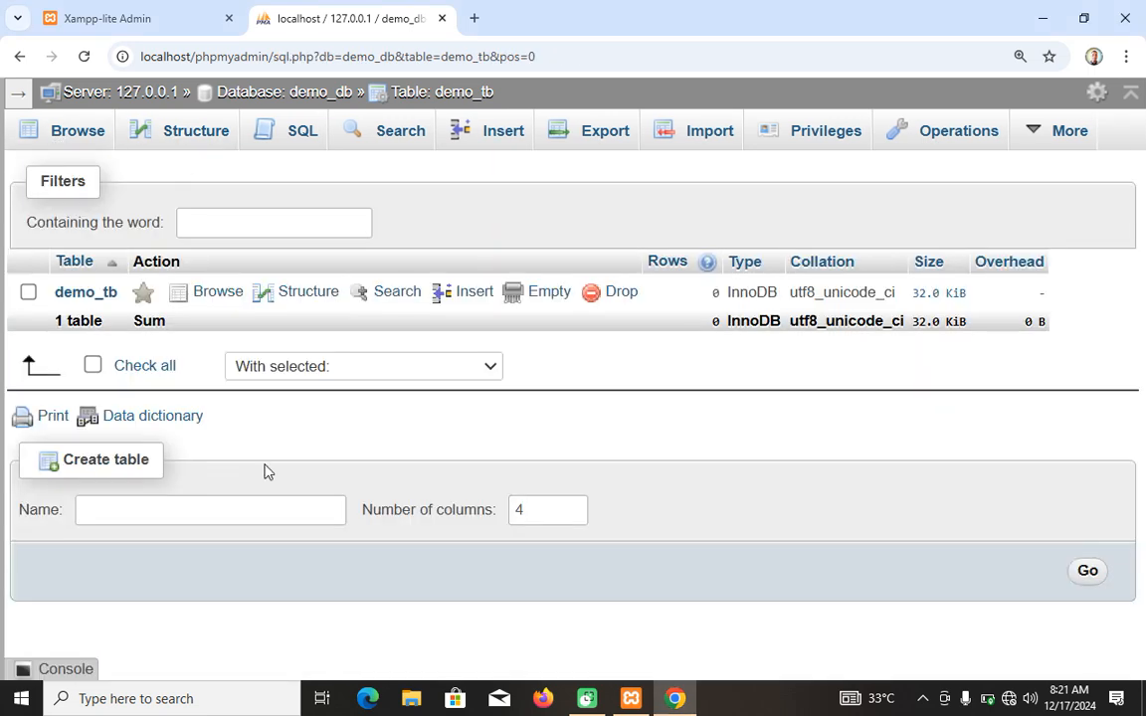
{"action": "left_click", "coordinate": [199, 133]}
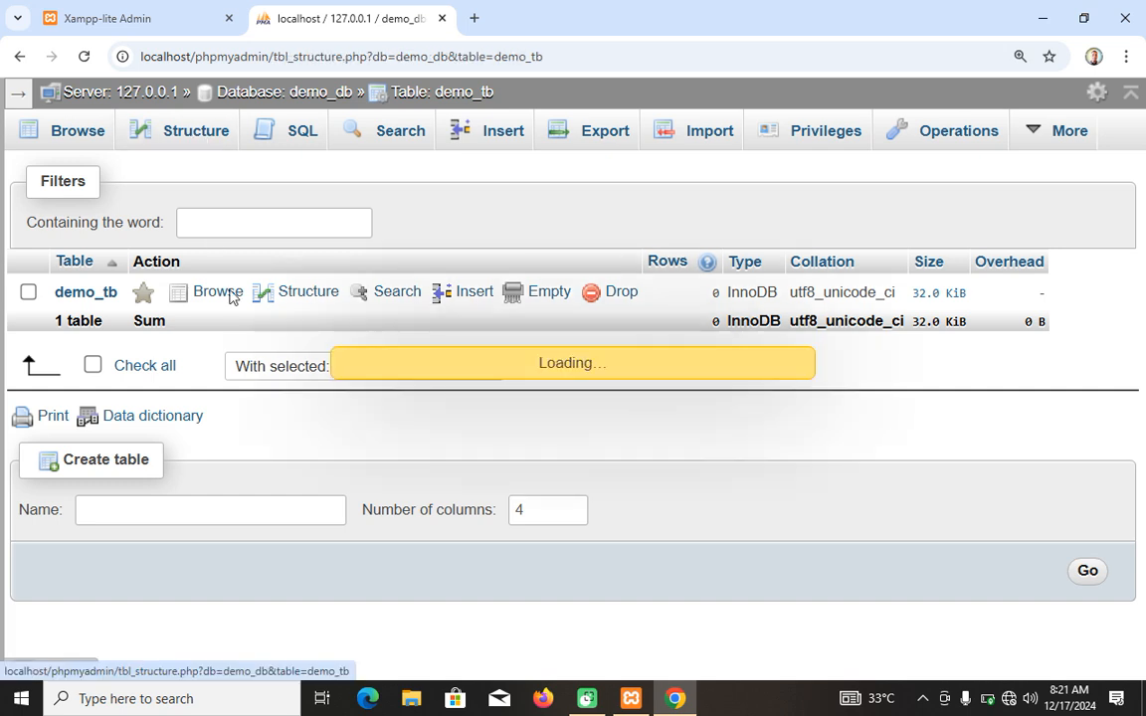